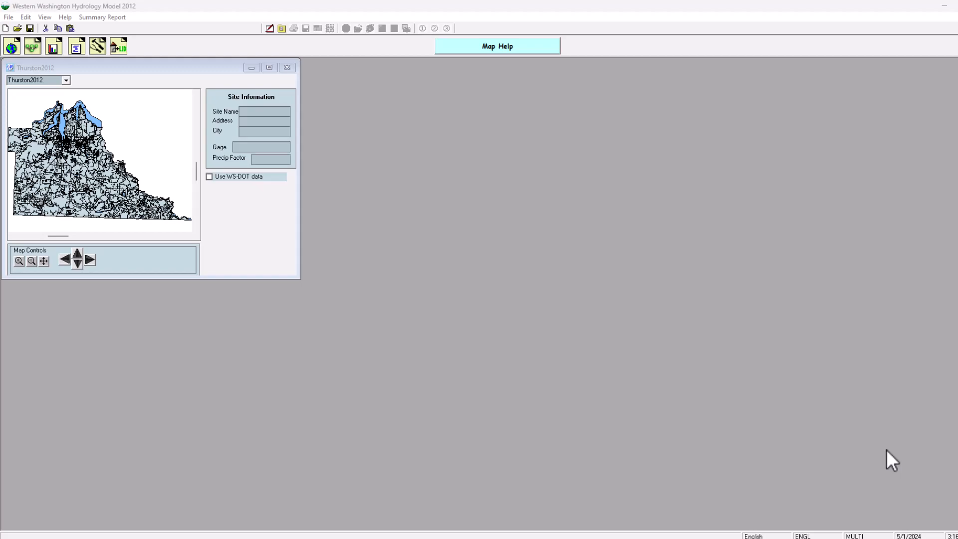
- Select a site in the north-central part of the Thurston2012 map and add a predeveloped basin with 3 acres of C, Forest, Flat
click(52, 181)
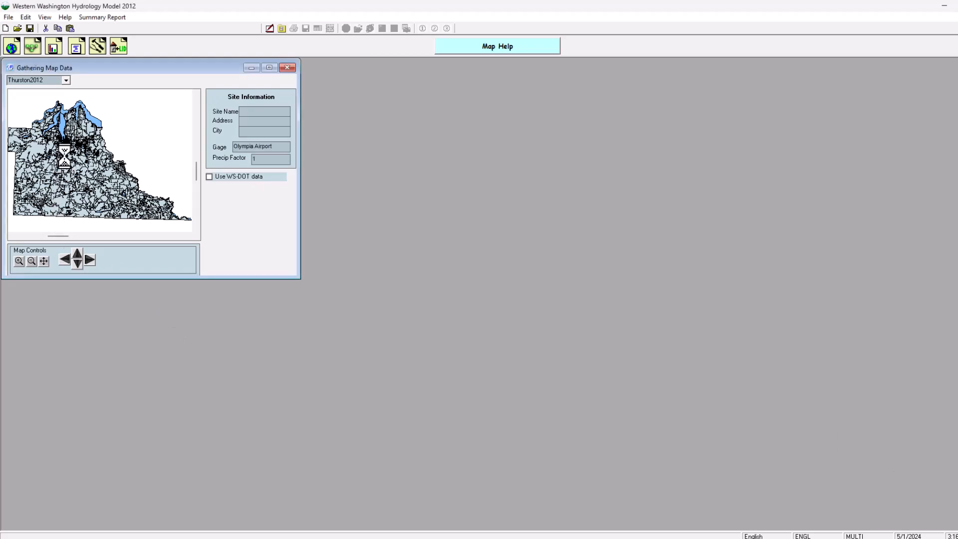
click(33, 46)
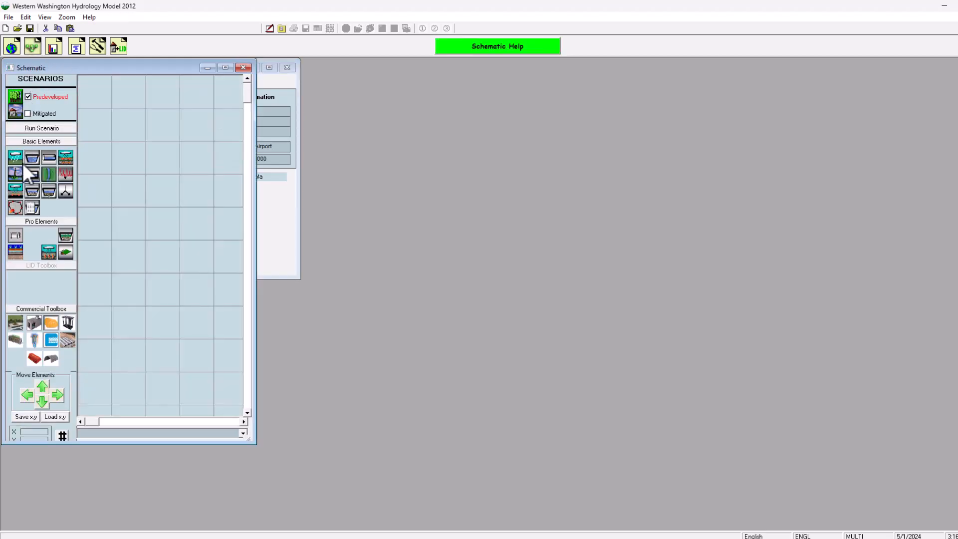
drag(111, 120, 165, 118)
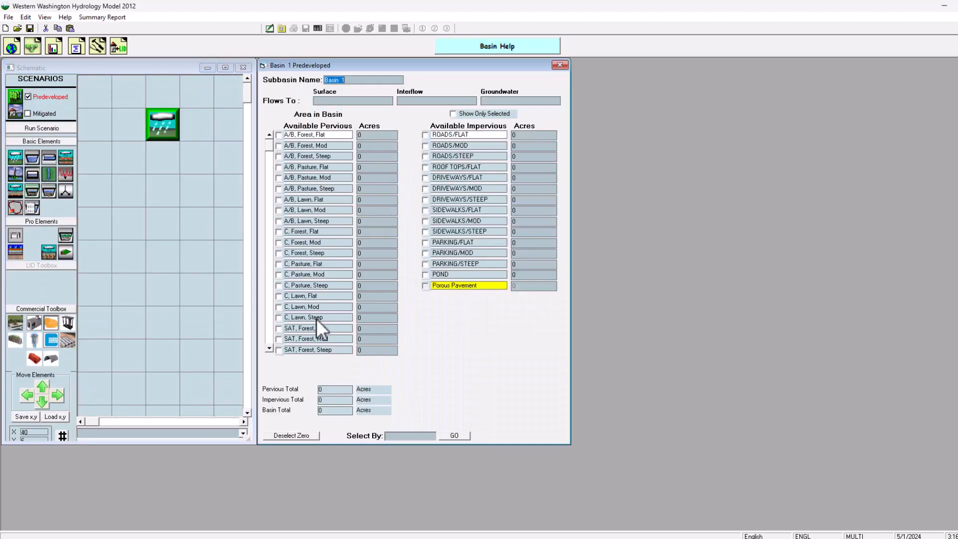
click(363, 232)
text(3)
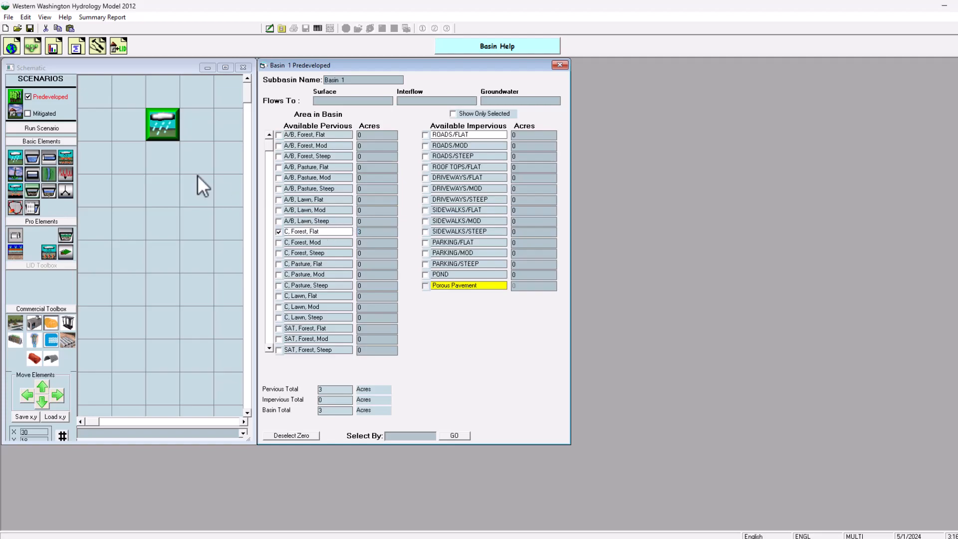
- Connect the predeveloped basin's surface flow and interflow to point of compliance 1 and run the predeveloped scenario
right_click(160, 134)
click(186, 160)
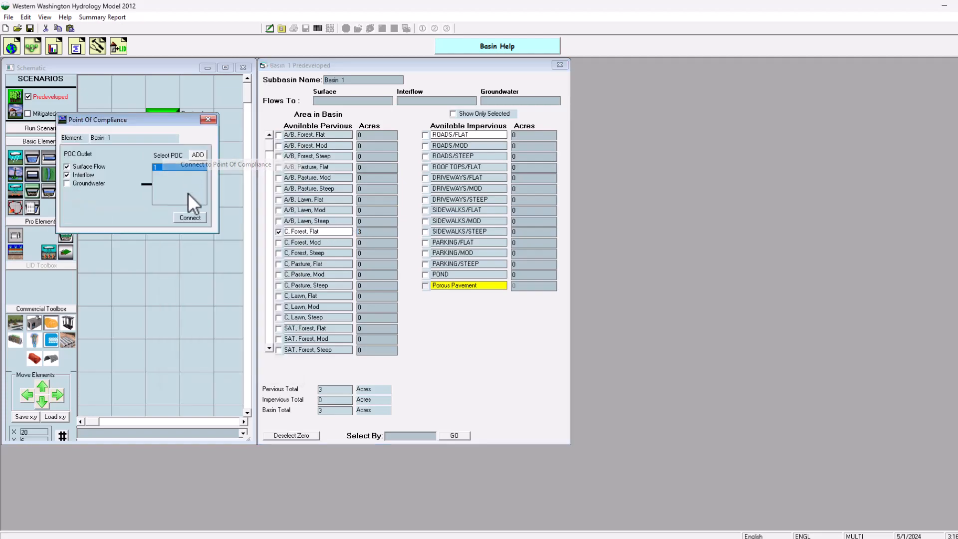
click(190, 218)
click(47, 129)
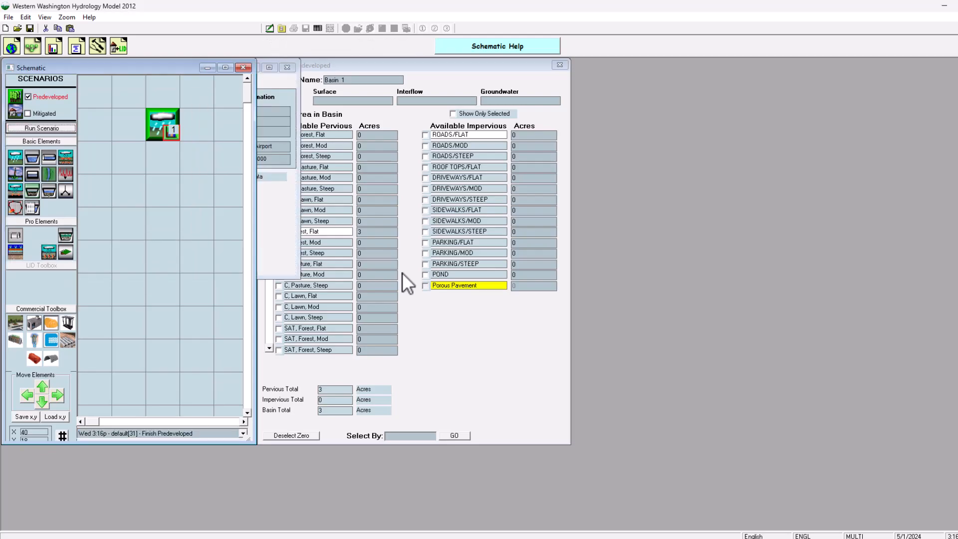
- Add a basin to the mitigated scenario with 3 acres of ROADS/FLAT impervious area
click(40, 112)
drag(12, 157, 163, 125)
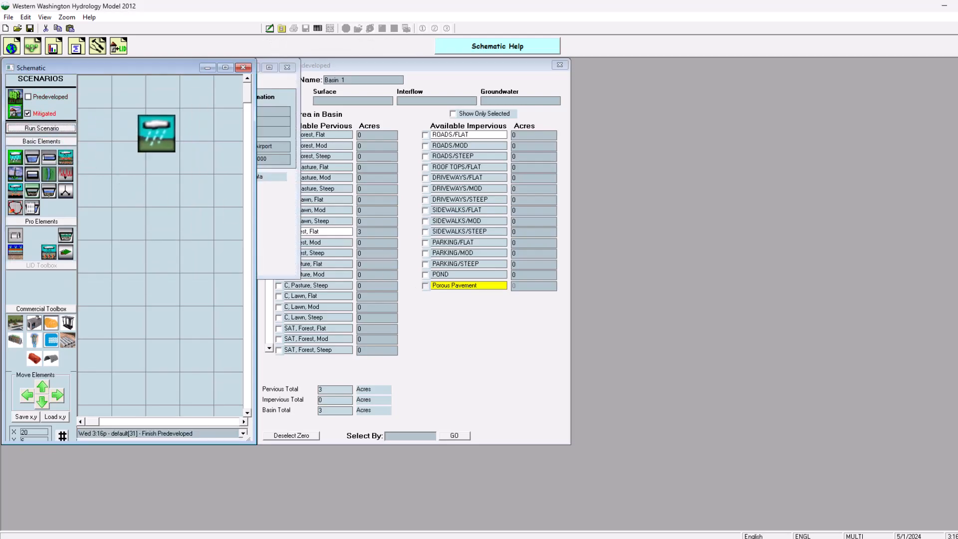
click(162, 124)
click(526, 135)
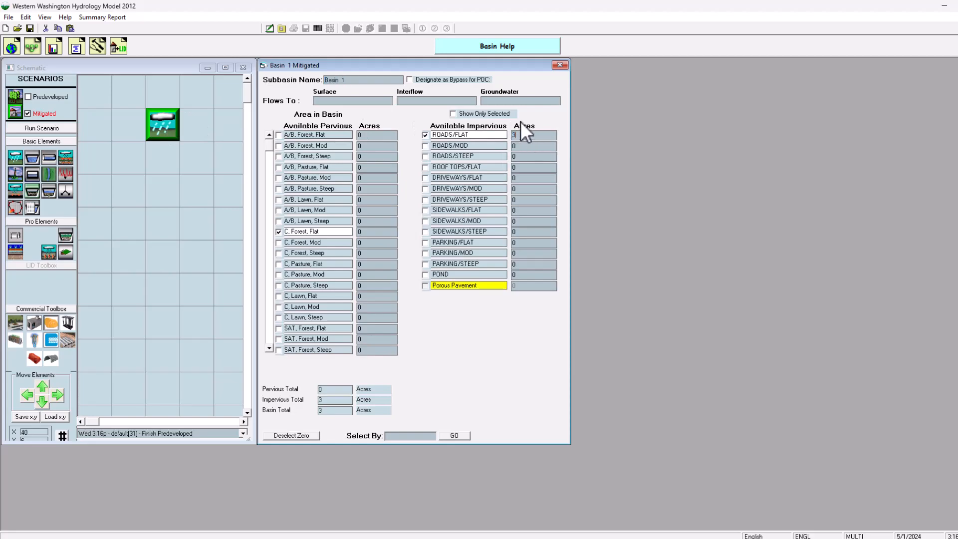
- Place a flow splitter below the mitigated basin, with a trapezoidal pond and a bioretention element side by side beneath it
click(69, 193)
click(166, 178)
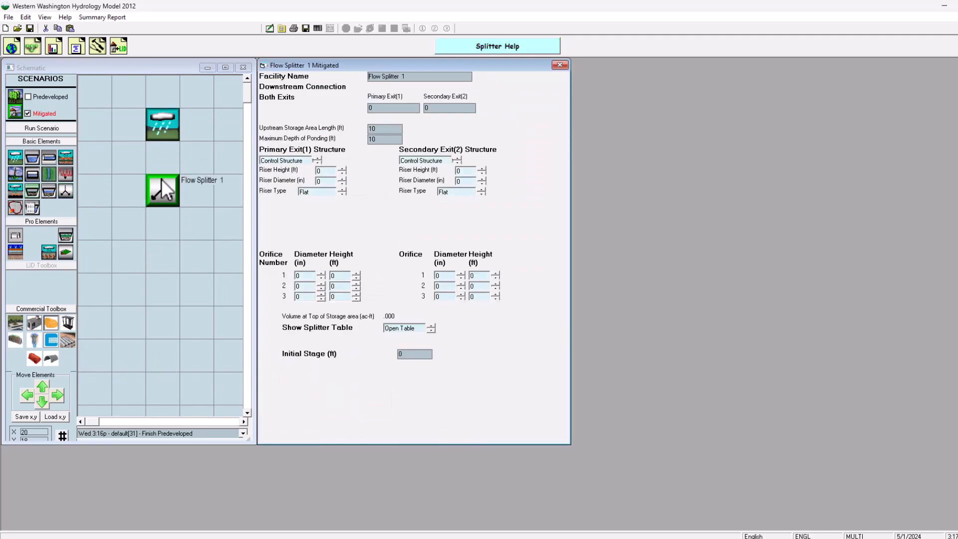
click(32, 157)
click(128, 256)
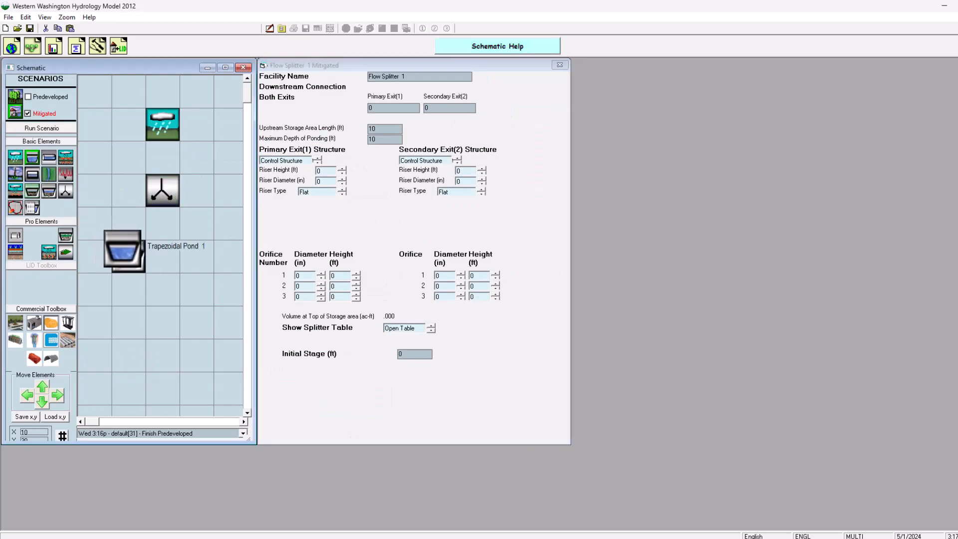
click(51, 195)
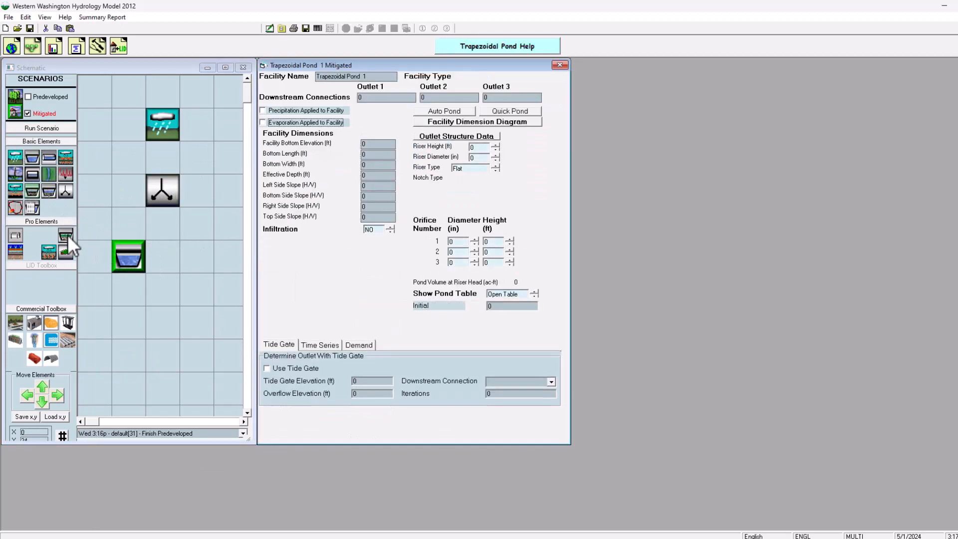
click(199, 256)
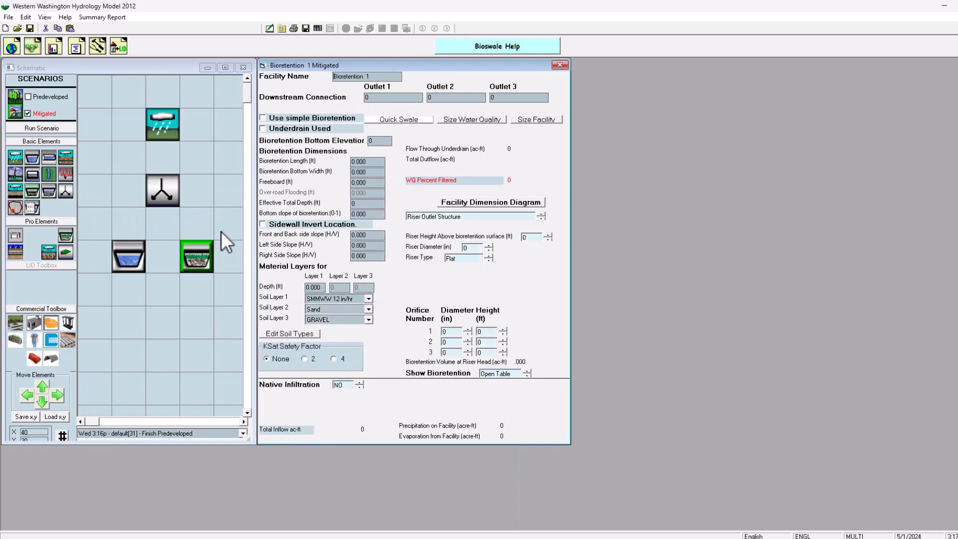
- Connect the mitigated basin's surface flow and interflow to the flow splitter
right_click(175, 123)
click(185, 139)
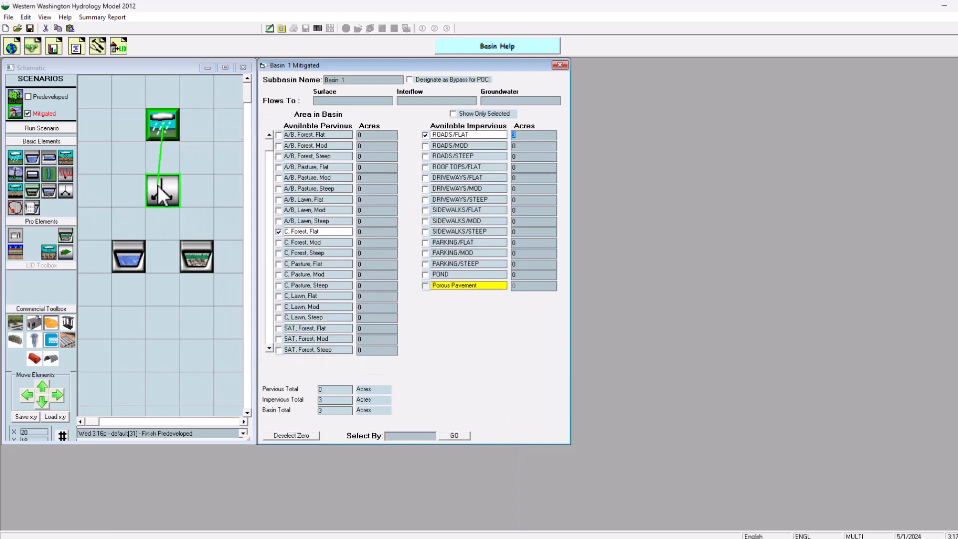
click(158, 186)
click(202, 314)
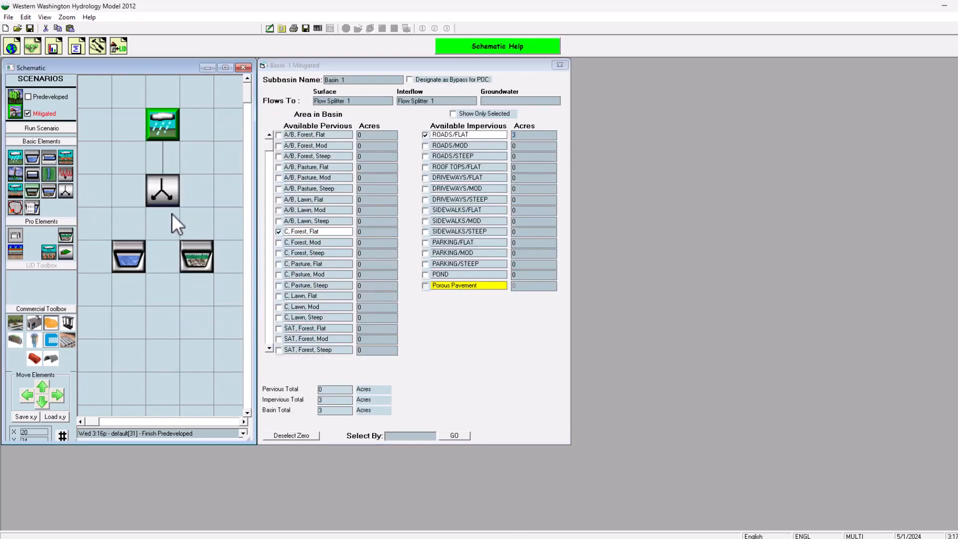
- Connect the flow splitter's Outlet 1 to the trapezoidal pond and Outlet 2 to the bioretention element
right_click(162, 198)
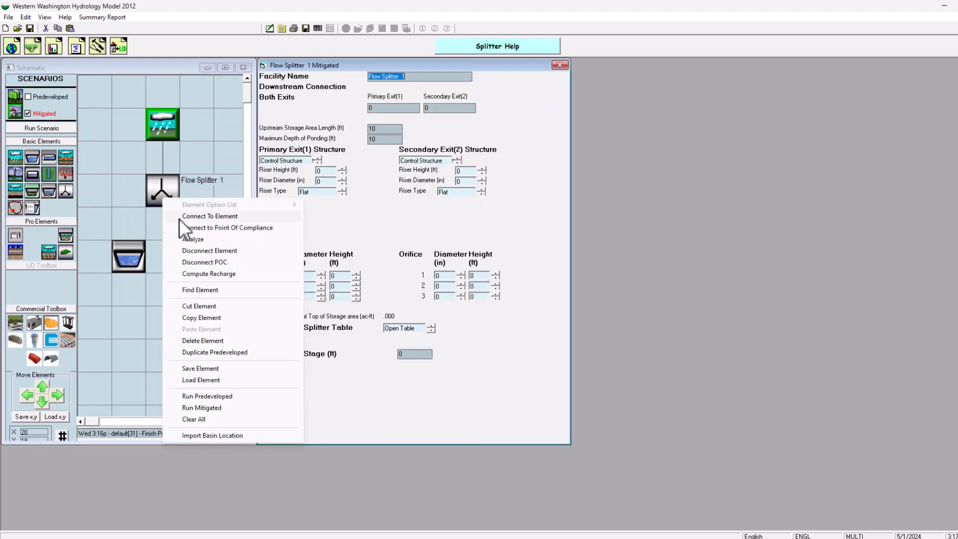
click(180, 217)
click(136, 256)
click(223, 327)
right_click(159, 194)
click(169, 212)
click(197, 260)
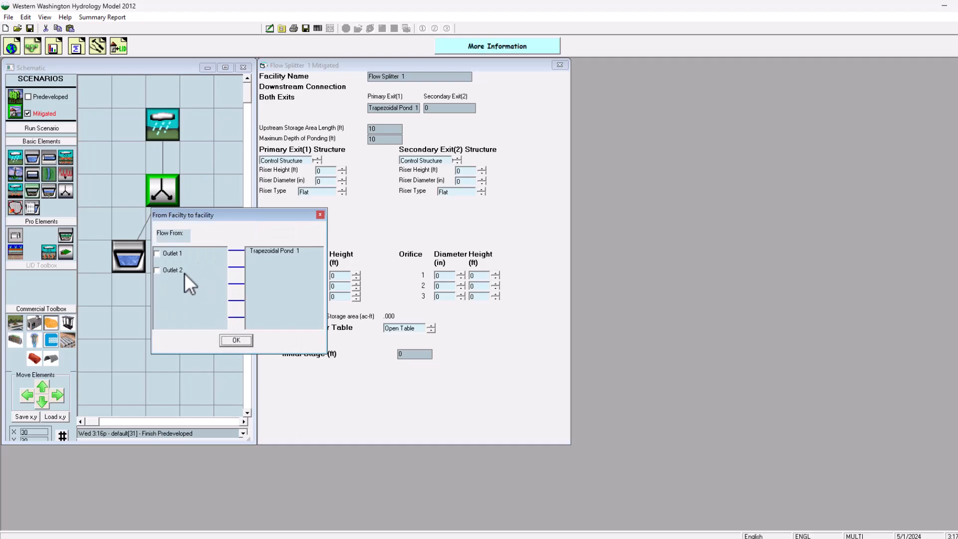
click(230, 334)
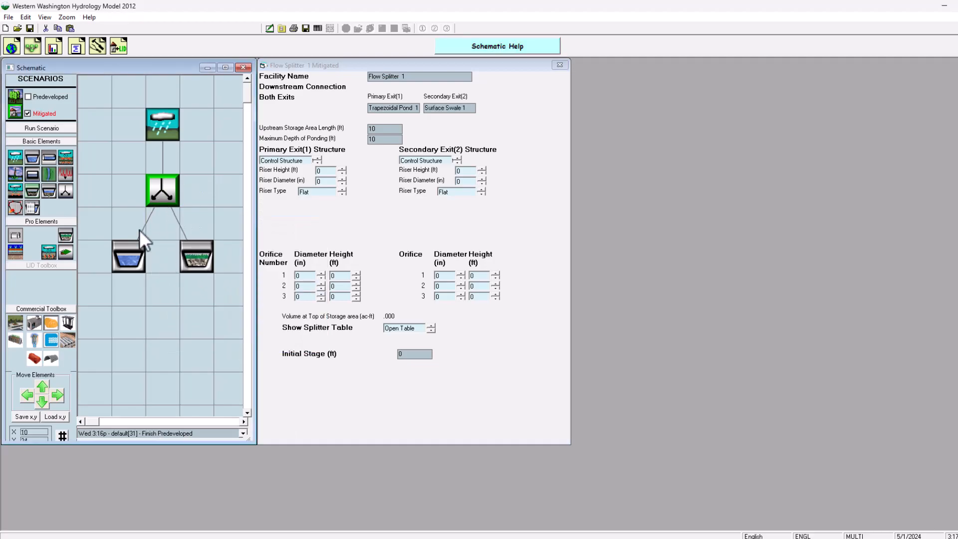
- Disconnect the flow splitter from its downstream elements and reconnect its Outlet 1 to the trapezoidal pond
right_click(152, 178)
click(187, 229)
right_click(163, 195)
click(172, 215)
click(131, 257)
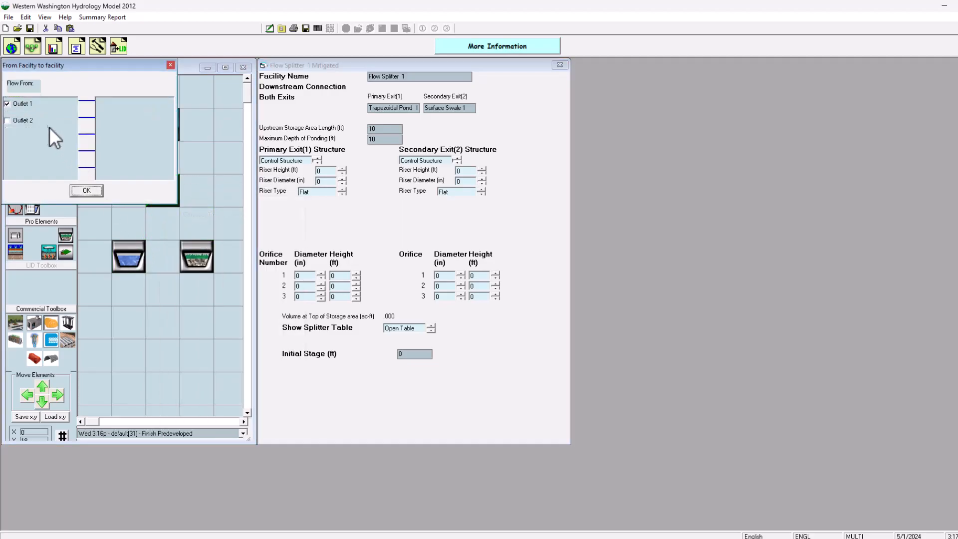
click(86, 191)
- Reconnect the flow splitter's Outlet 2 to the bioretention element
right_click(163, 197)
click(170, 209)
click(198, 259)
click(40, 135)
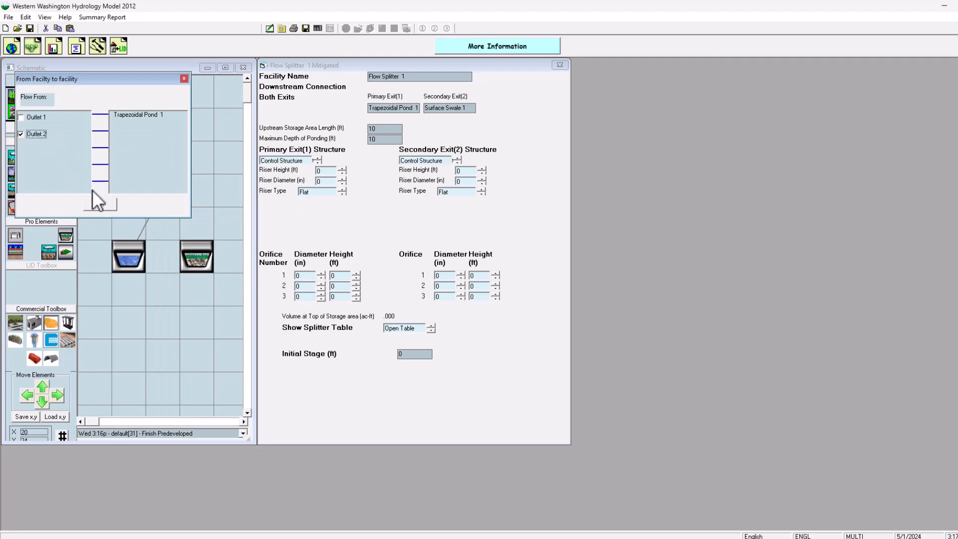
click(102, 205)
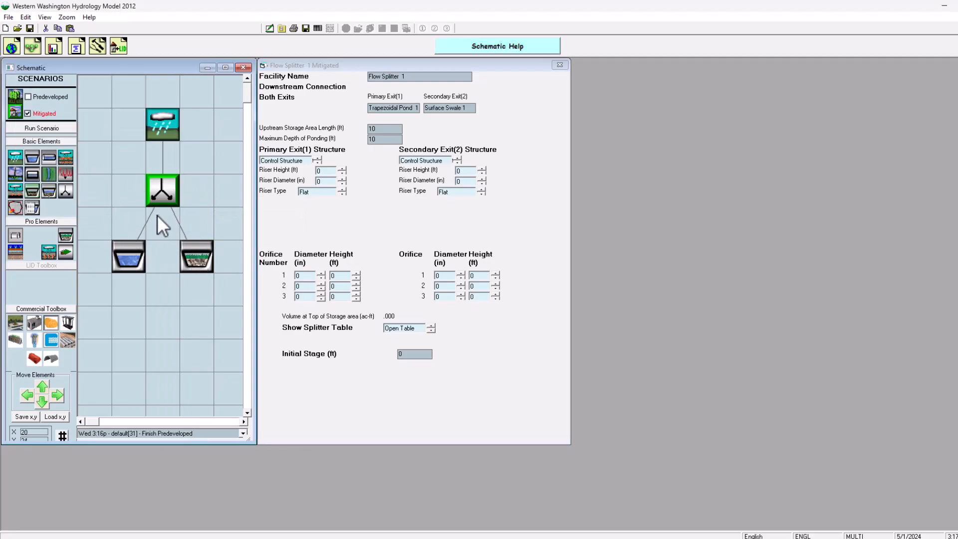
- Connect Outlet 1 of both the trapezoidal pond and the bioretention element to point of compliance 1
right_click(138, 260)
click(165, 287)
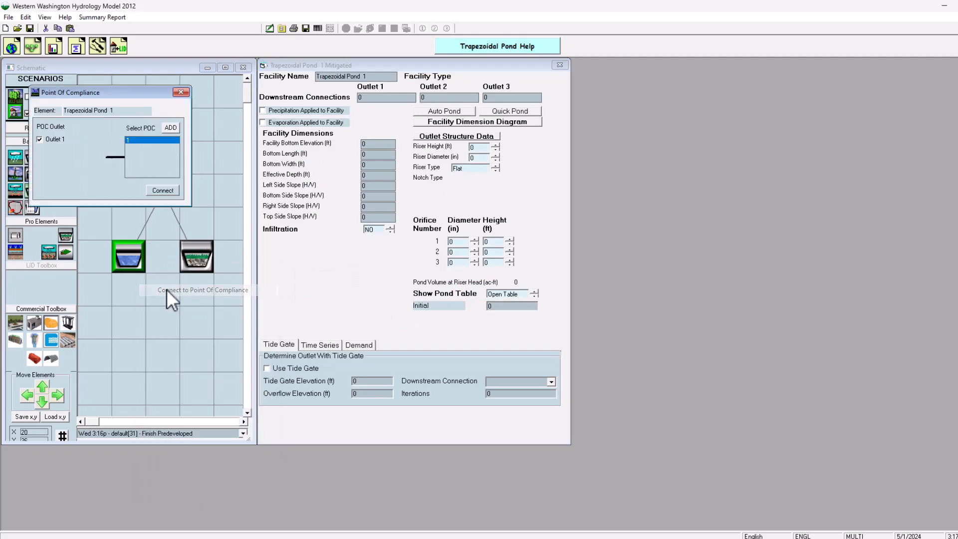
click(167, 187)
right_click(195, 258)
click(212, 284)
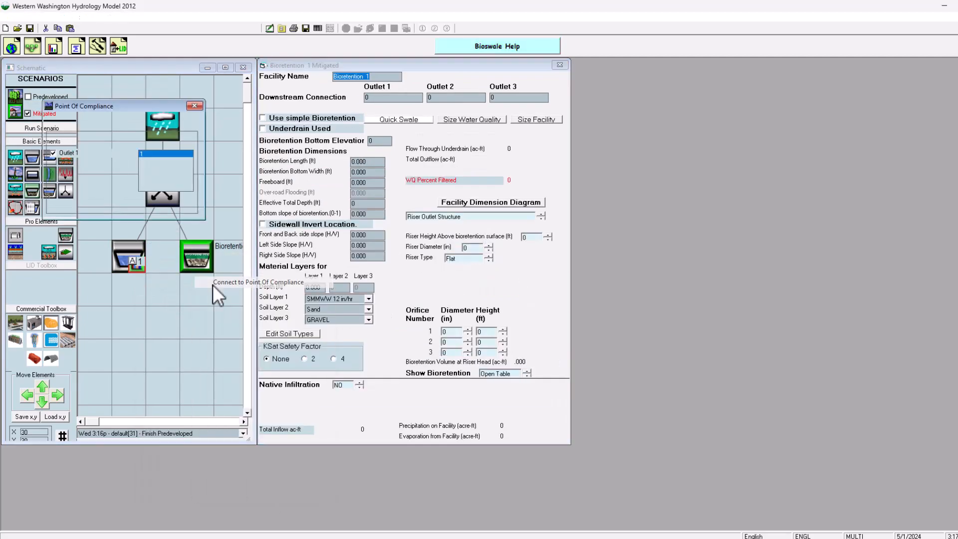
click(175, 201)
- Give the flow splitter's primary exit a 4 ft high, 12 in diameter riser and set both exits' riser type to Notched
click(168, 191)
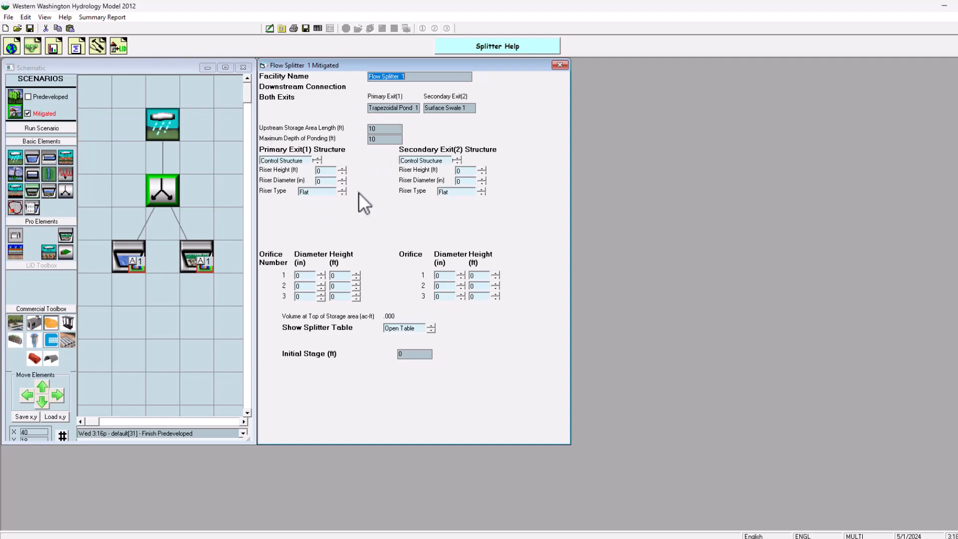
click(316, 162)
click(318, 158)
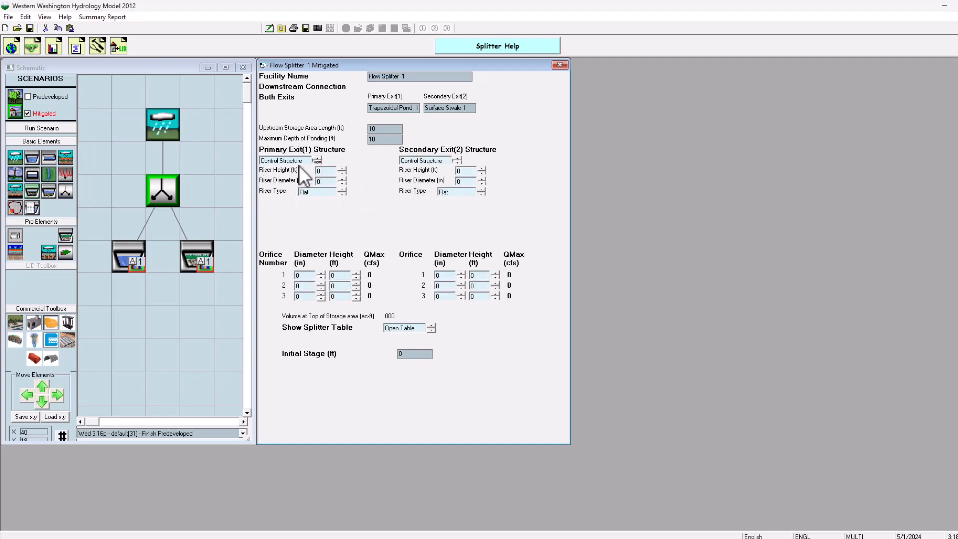
click(331, 171)
text(4)
key(Tab)
text(12)
click(343, 193)
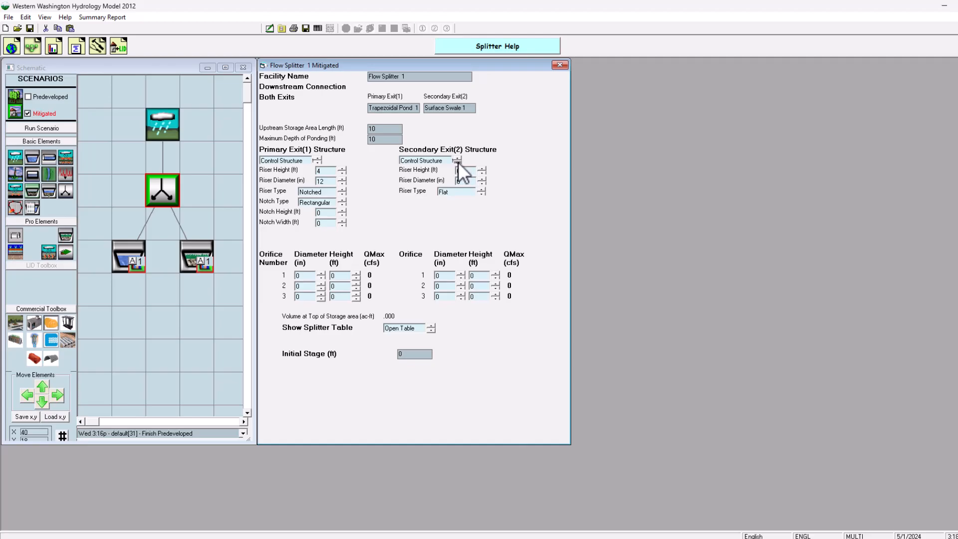
click(481, 193)
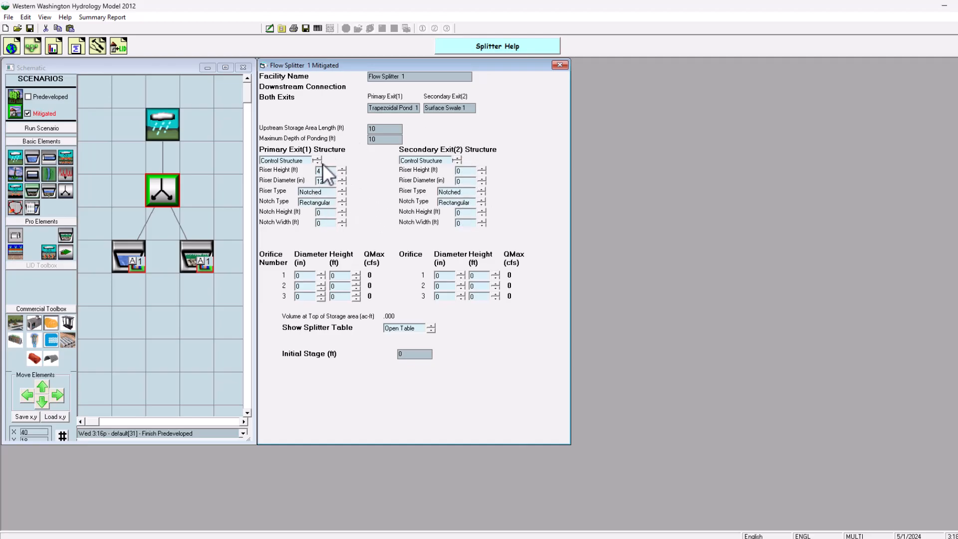
- Try a flow threshold of 5 cfs for the splitter's primary exit and return it to a control structure
click(316, 162)
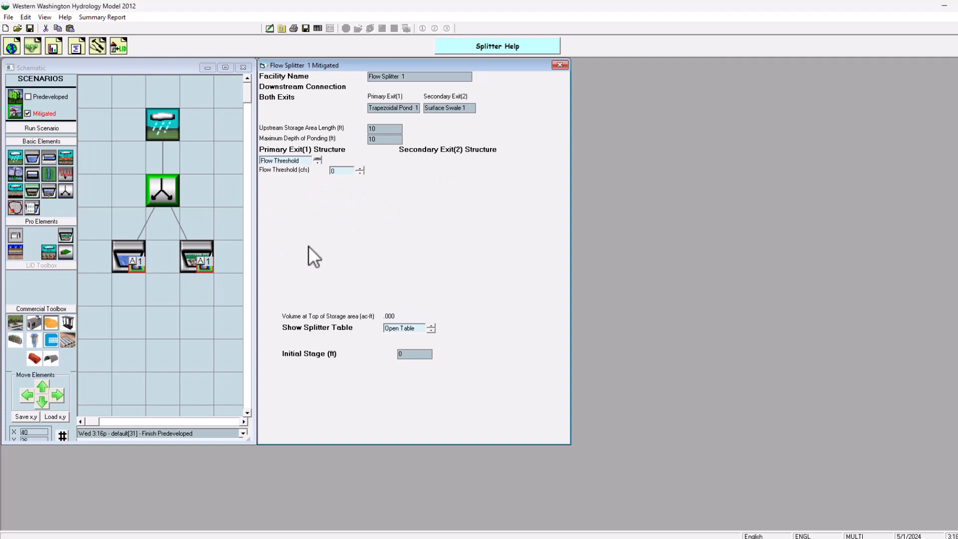
drag(338, 170, 313, 169)
text(5)
click(360, 172)
click(318, 159)
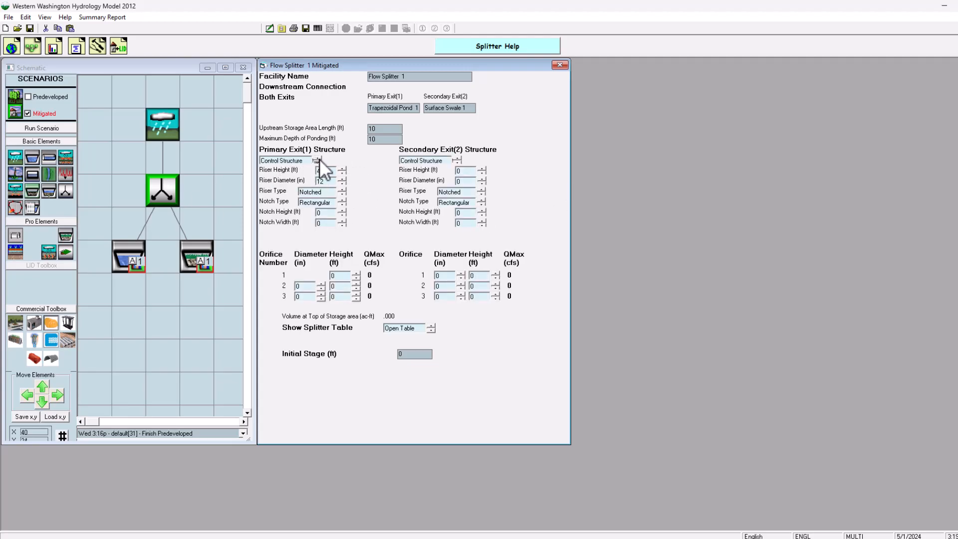
- Set the notch type to Sutro for the splitter's primary exit and V-Notch for its secondary exit
click(342, 204)
click(342, 205)
click(342, 200)
click(481, 204)
click(481, 205)
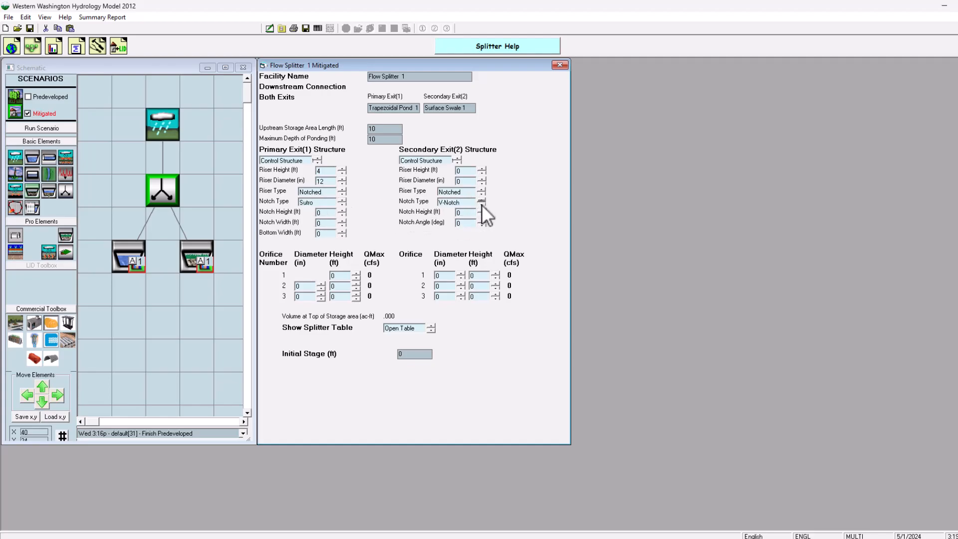
- Change the flow splitter's primary exit structure to Flow Threshold with a threshold of 3 cfs
click(318, 162)
double_click(337, 171)
text(3)
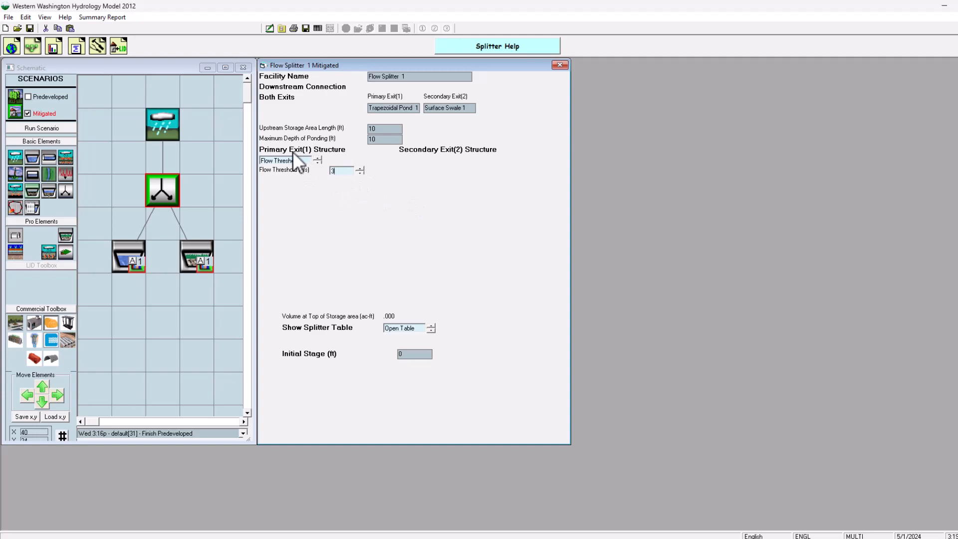
click(140, 242)
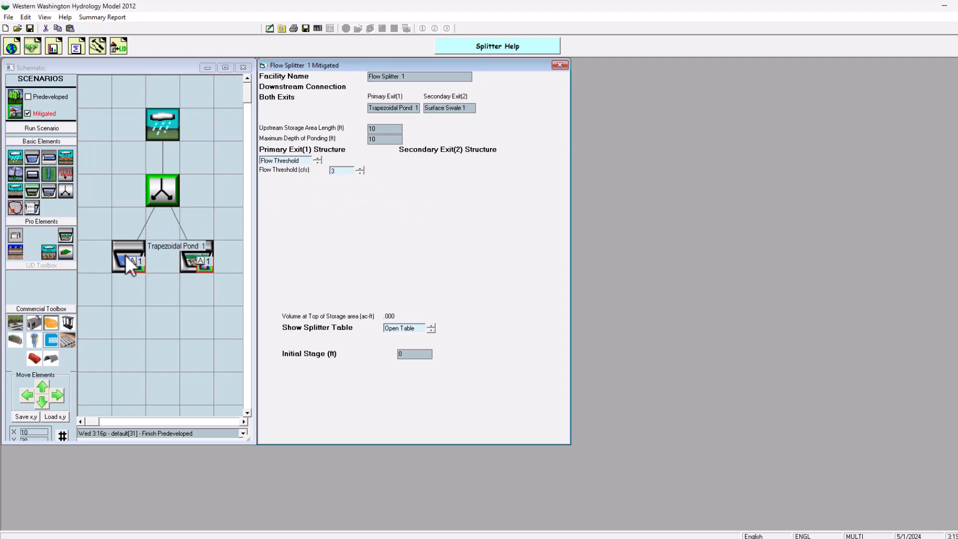